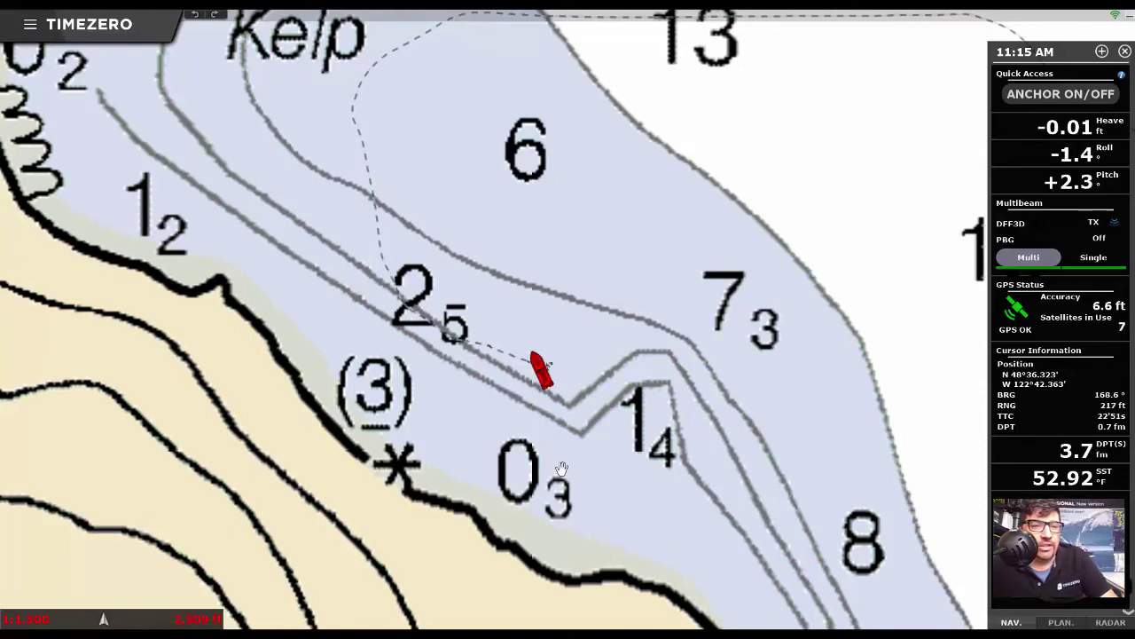
# Step: Turn on the Anchor Watch Alarm from the boat's context menu and zoom in on its circle
pyautogui.rightClick(541, 377)
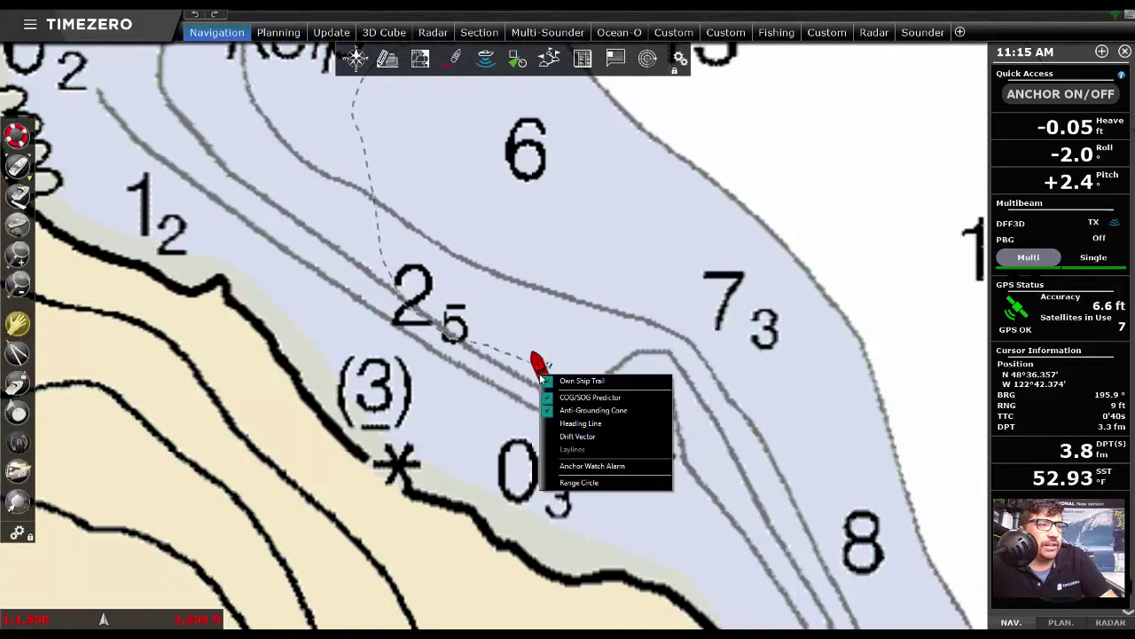
pyautogui.click(586, 465)
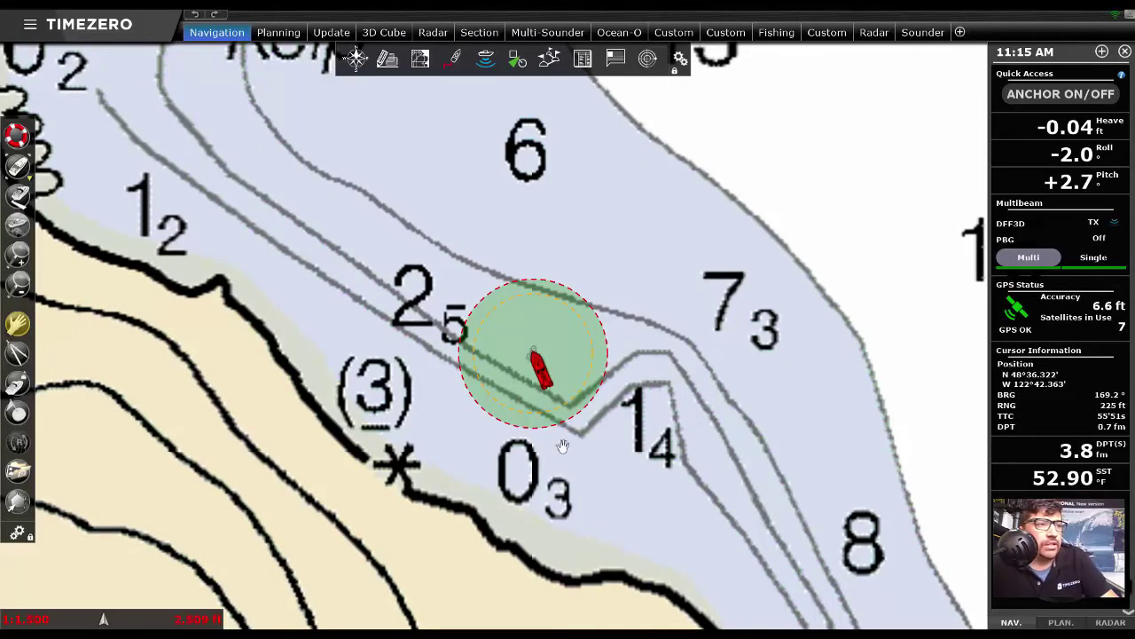
pyautogui.scroll(2, 562, 449)
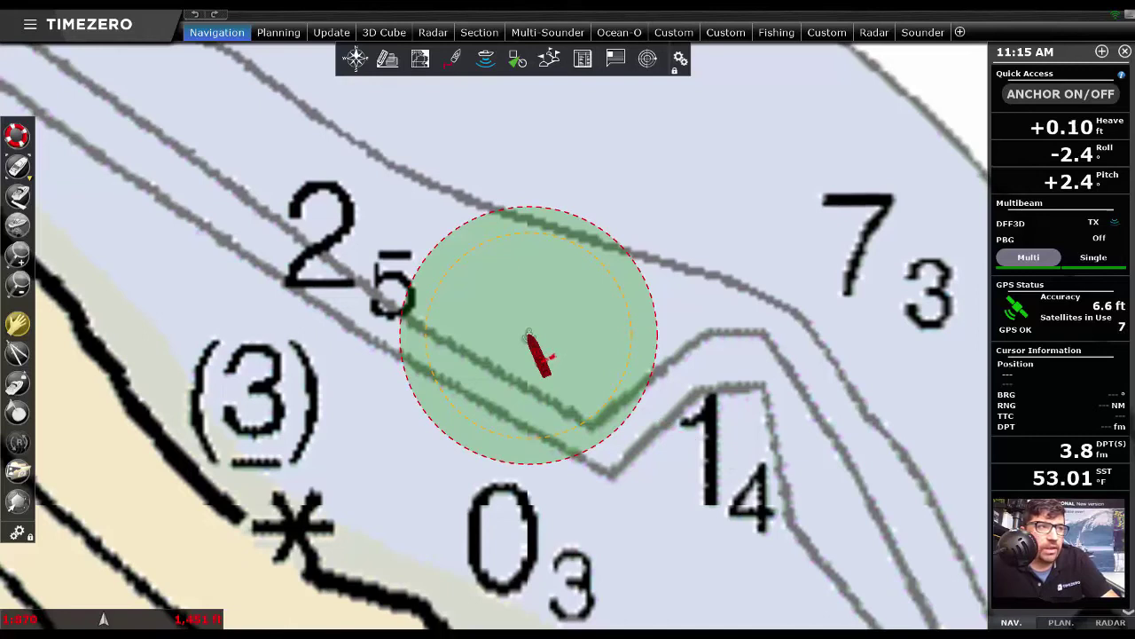
# Step: Zoom the chart in from 1:870 to 1:480 around the boat
pyautogui.press('+')
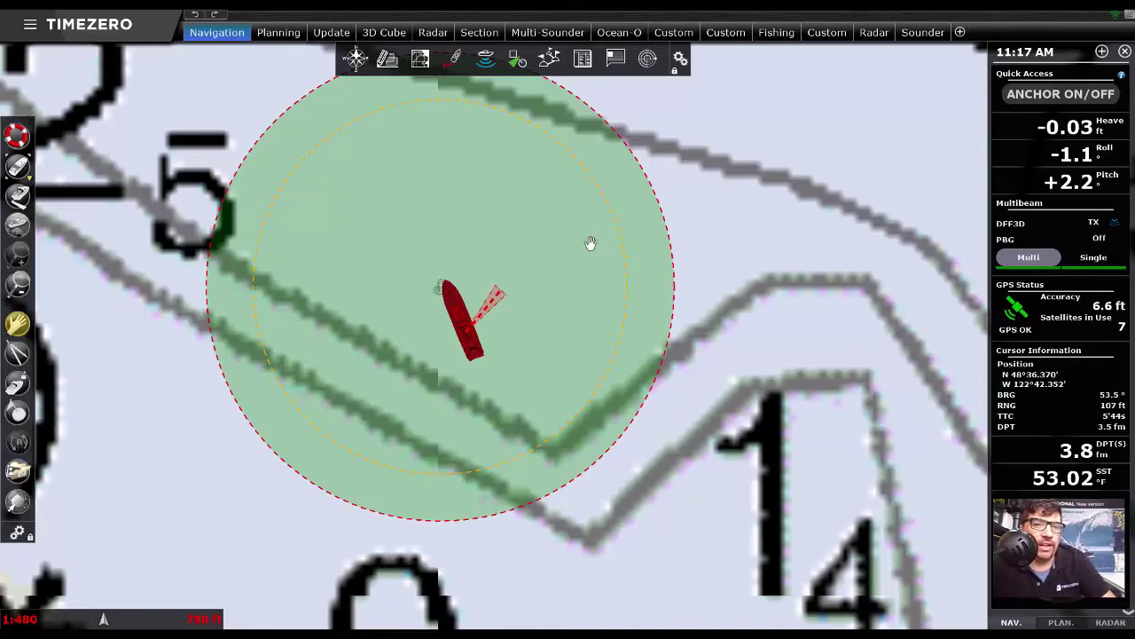
# Step: Resize the anchor watch circle, move its anchor just left of the boat, and set 178 ft
pyautogui.moveTo(436, 300)
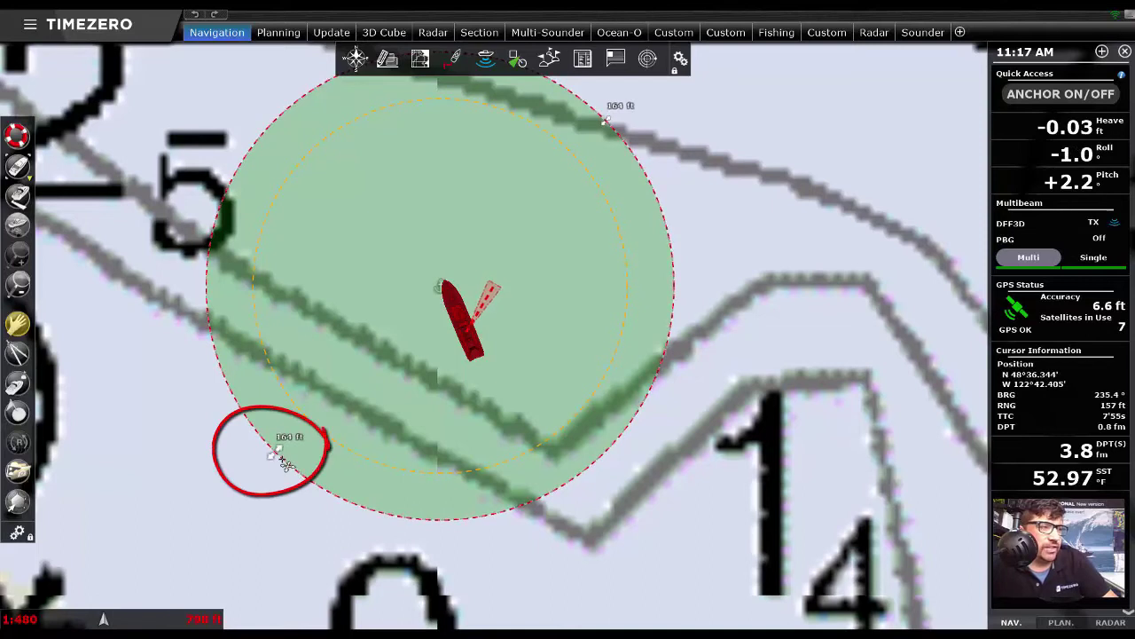
pyautogui.moveTo(271, 460); pyautogui.dragTo(365, 428)
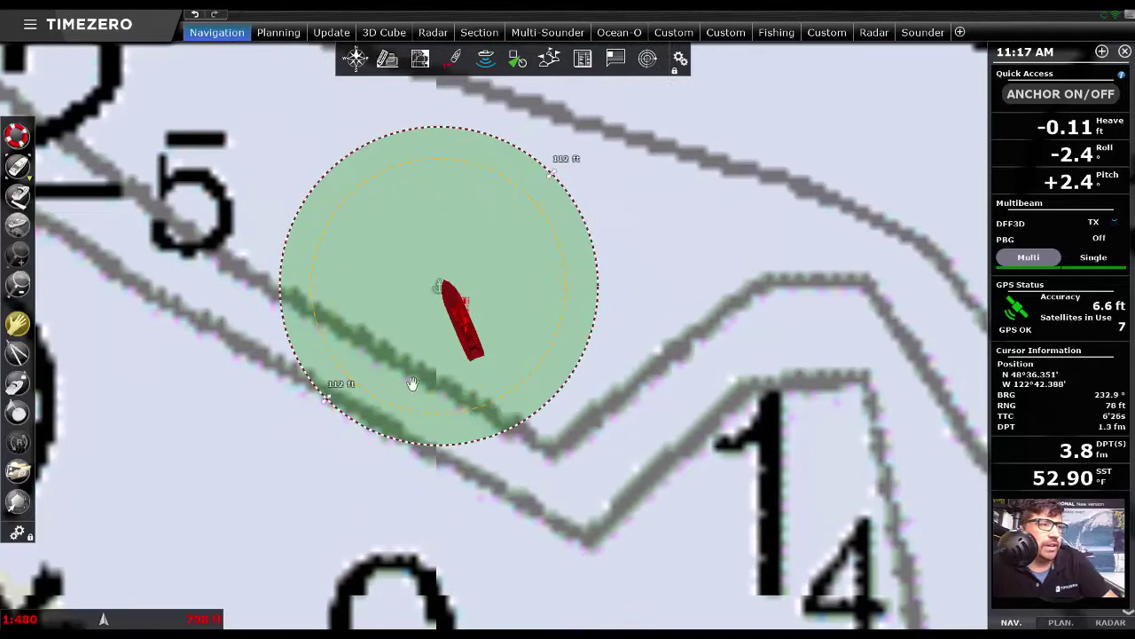
pyautogui.moveTo(428, 232)
pyautogui.mouseDown()
pyautogui.moveTo(431, 325)
pyautogui.moveTo(435, 233)
pyautogui.mouseUp()
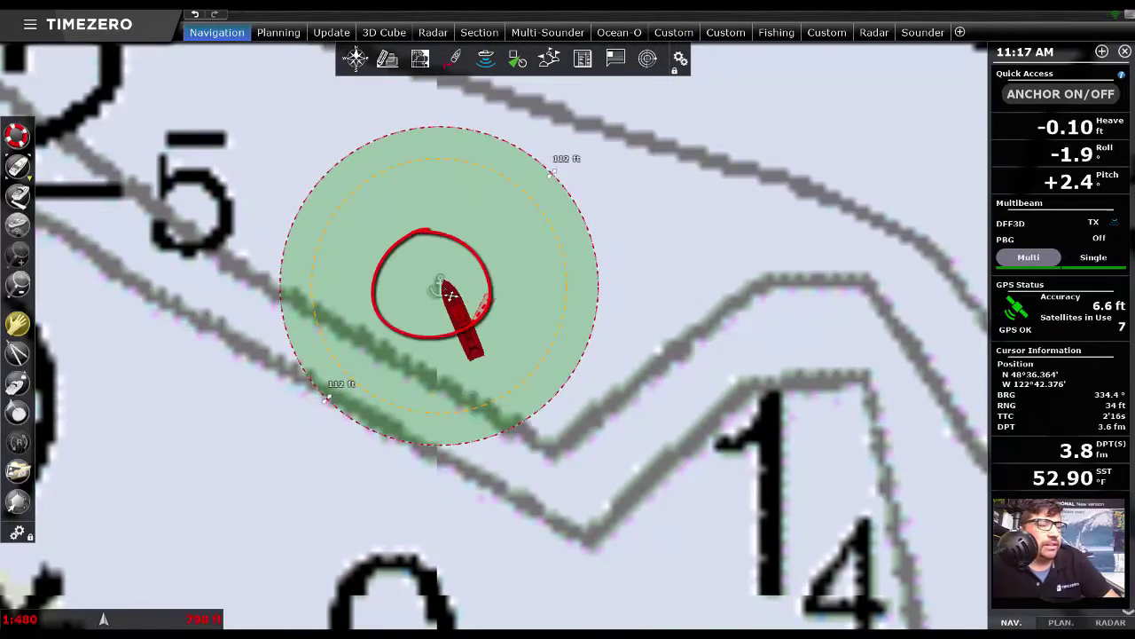
pyautogui.moveTo(449, 296)
pyautogui.mouseDown()
pyautogui.moveTo(433, 347)
pyautogui.moveTo(429, 275)
pyautogui.mouseUp()
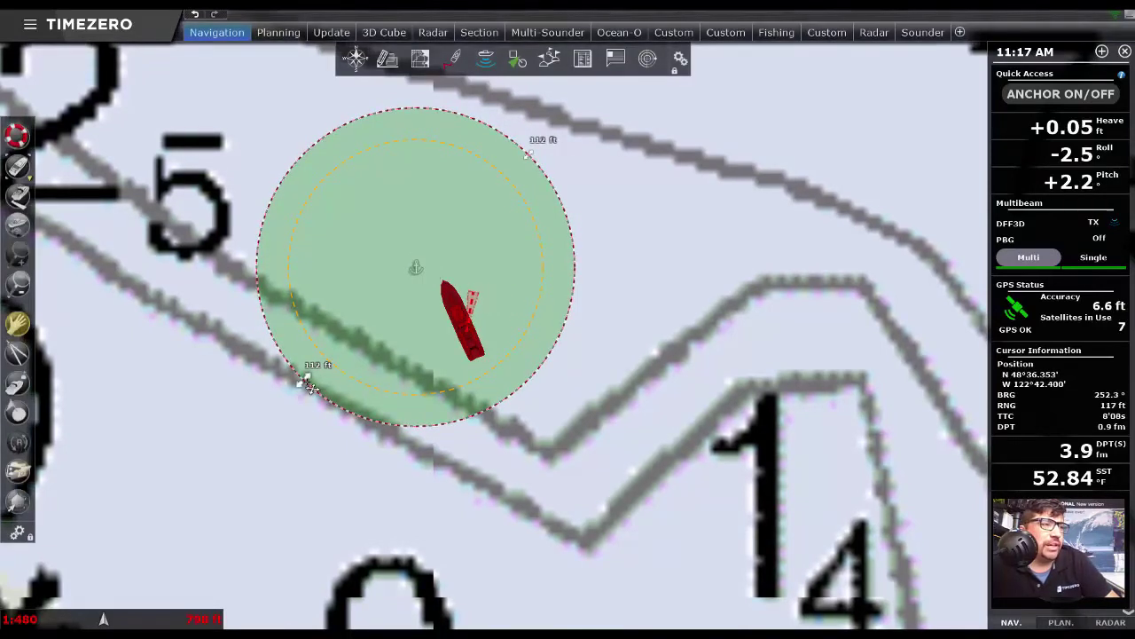
pyautogui.moveTo(300, 384); pyautogui.dragTo(237, 446)
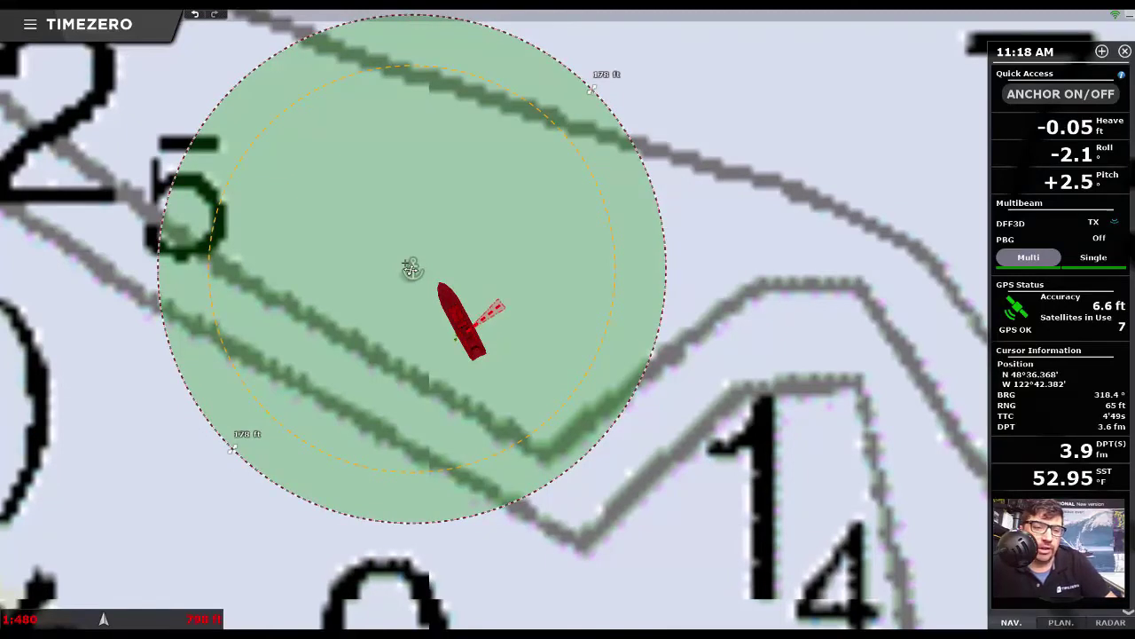
# Step: Move the anchor circle off the boat until the alarm fires, then return it over the boat
pyautogui.moveTo(459, 264)
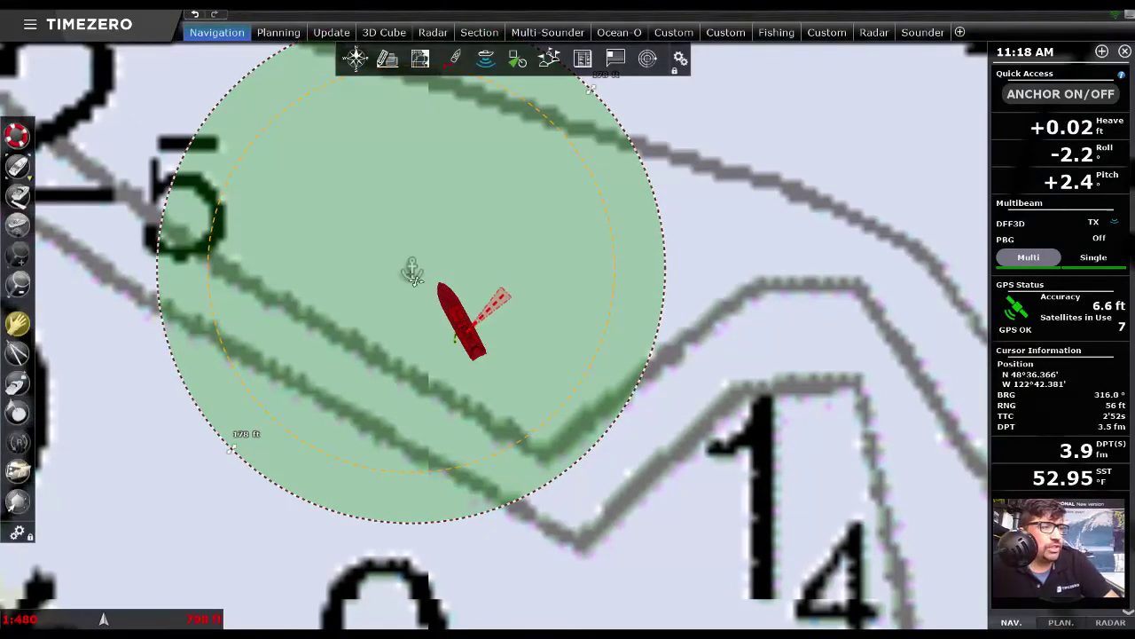
pyautogui.moveTo(412, 269); pyautogui.dragTo(367, 153)
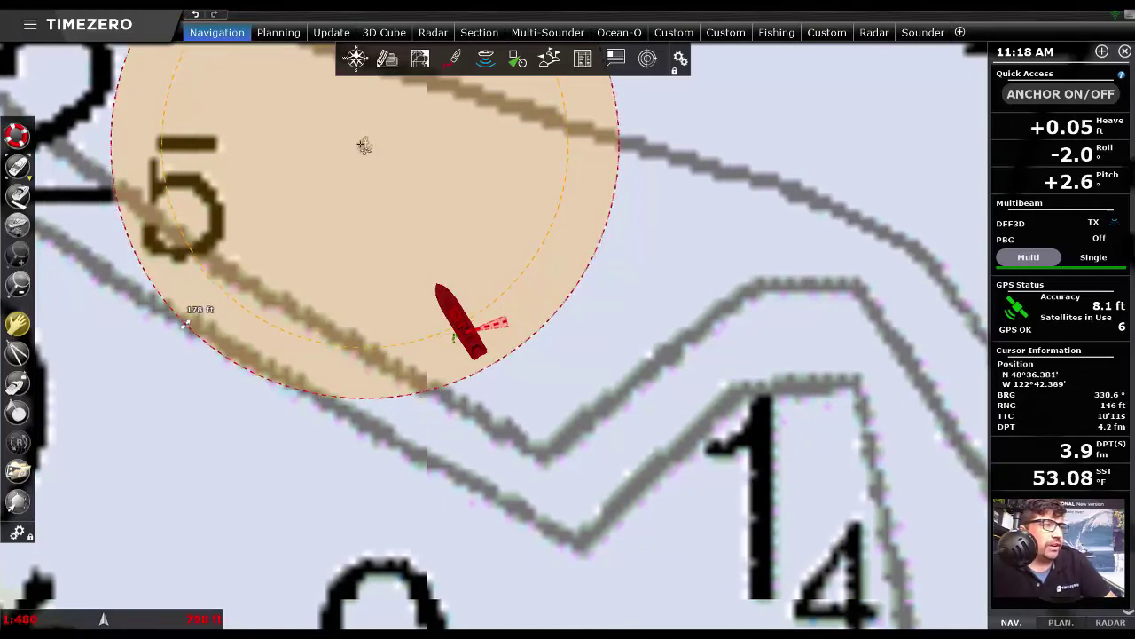
pyautogui.moveTo(364, 146); pyautogui.dragTo(342, 101)
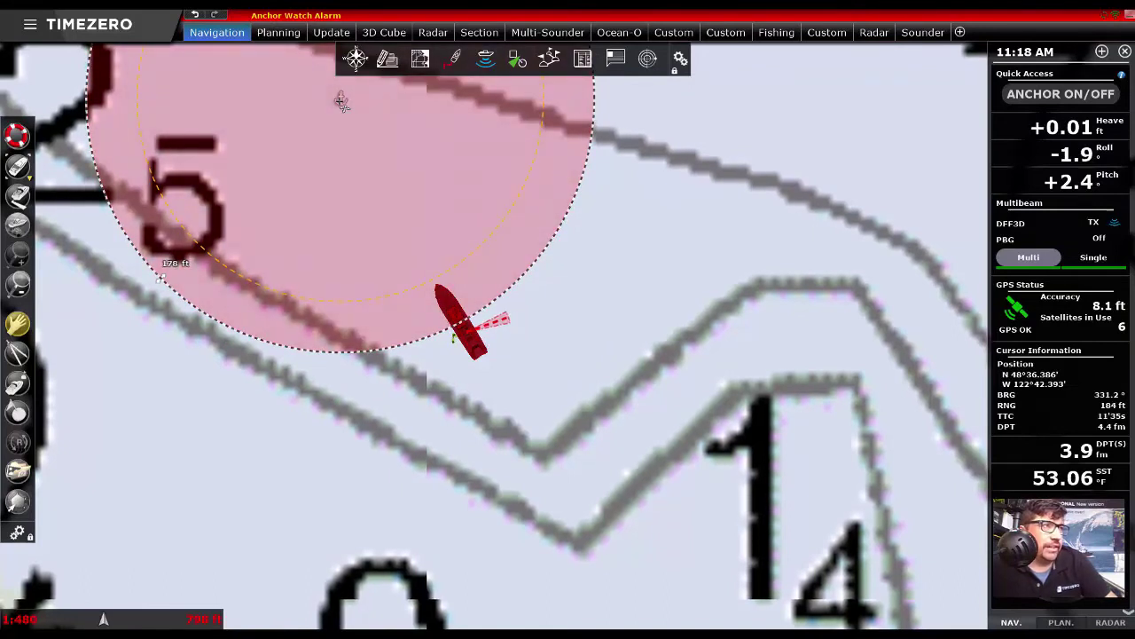
pyautogui.moveTo(342, 100); pyautogui.dragTo(427, 280)
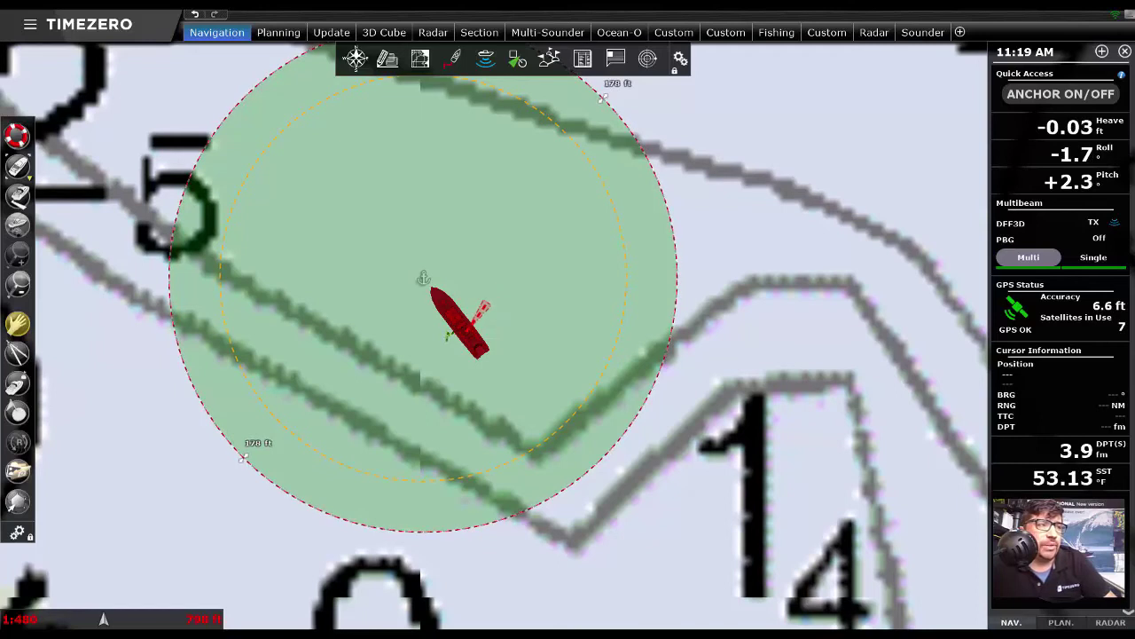
# Step: In Options > My TIMEZERO, keep automatic position reporting every 0'05s
pyautogui.click(84, 24)
pyautogui.click(89, 53)
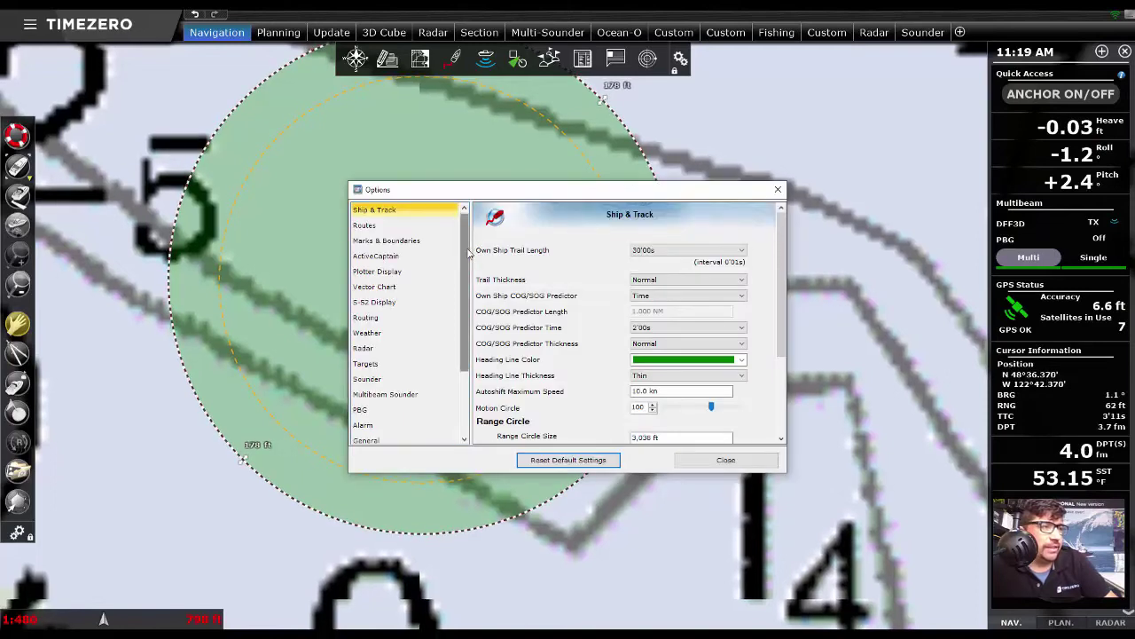
pyautogui.moveTo(468, 254); pyautogui.dragTo(456, 351)
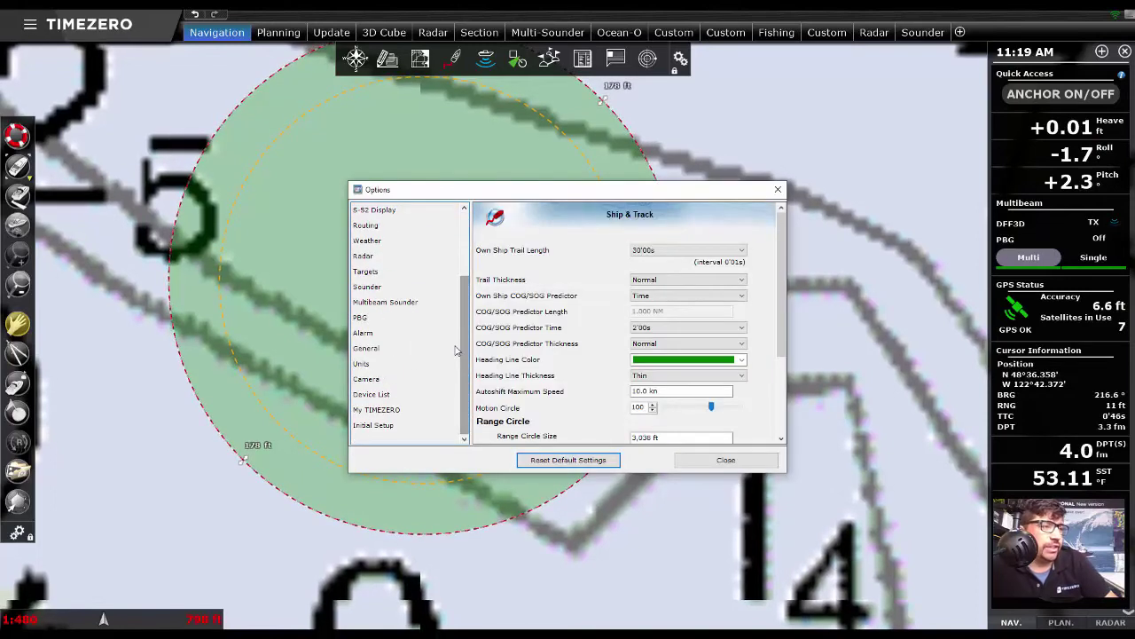
pyautogui.click(376, 409)
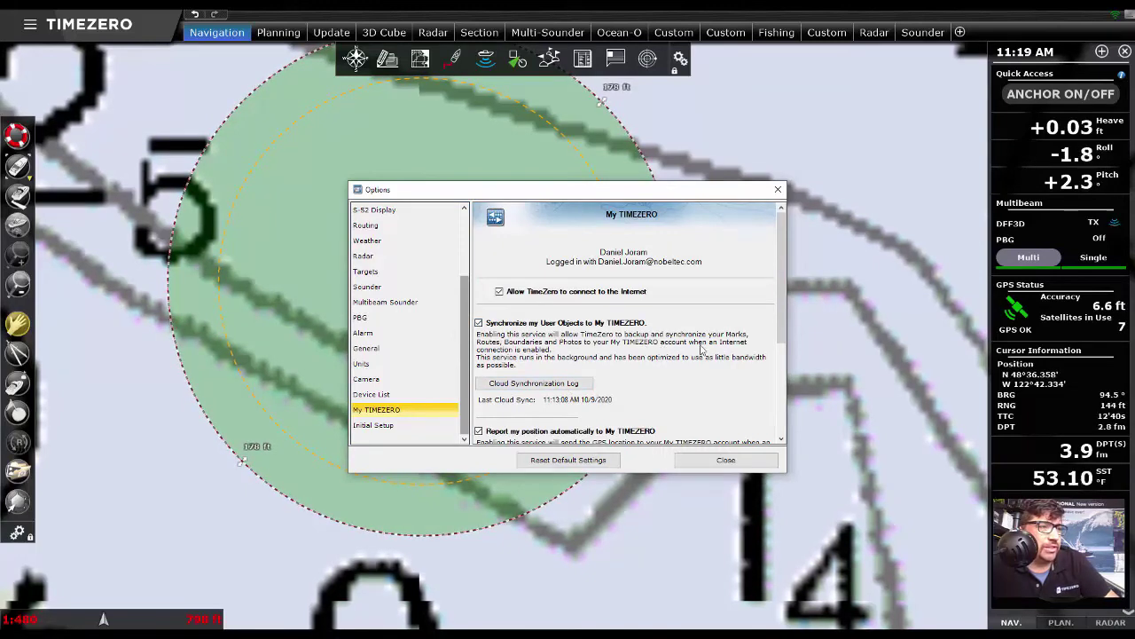
pyautogui.scroll(-3, 730, 345)
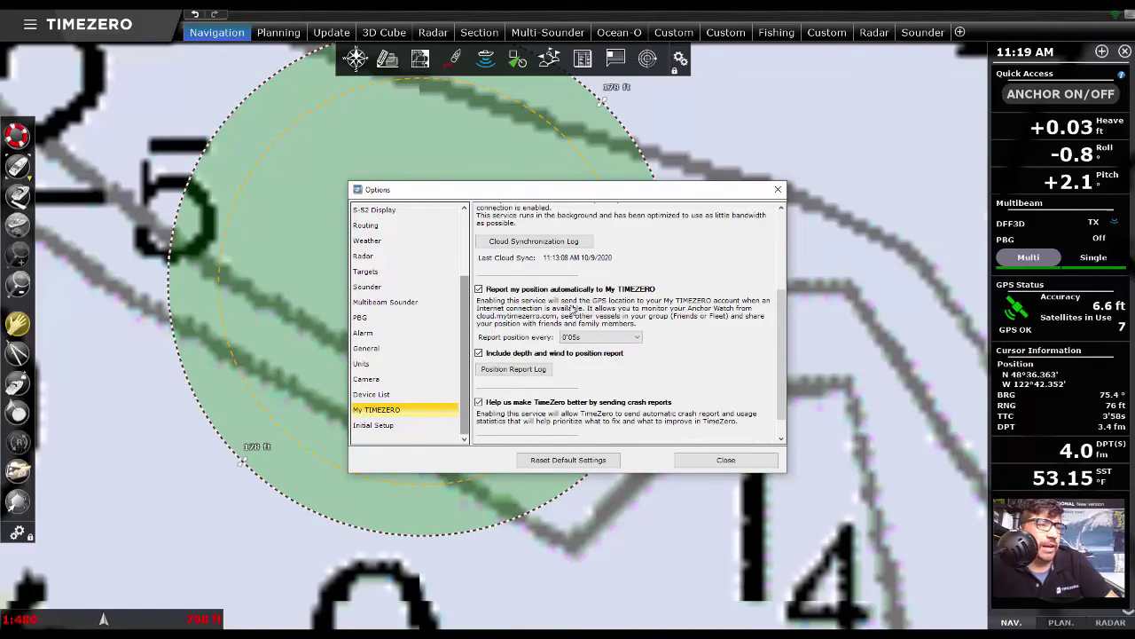
pyautogui.click(575, 338)
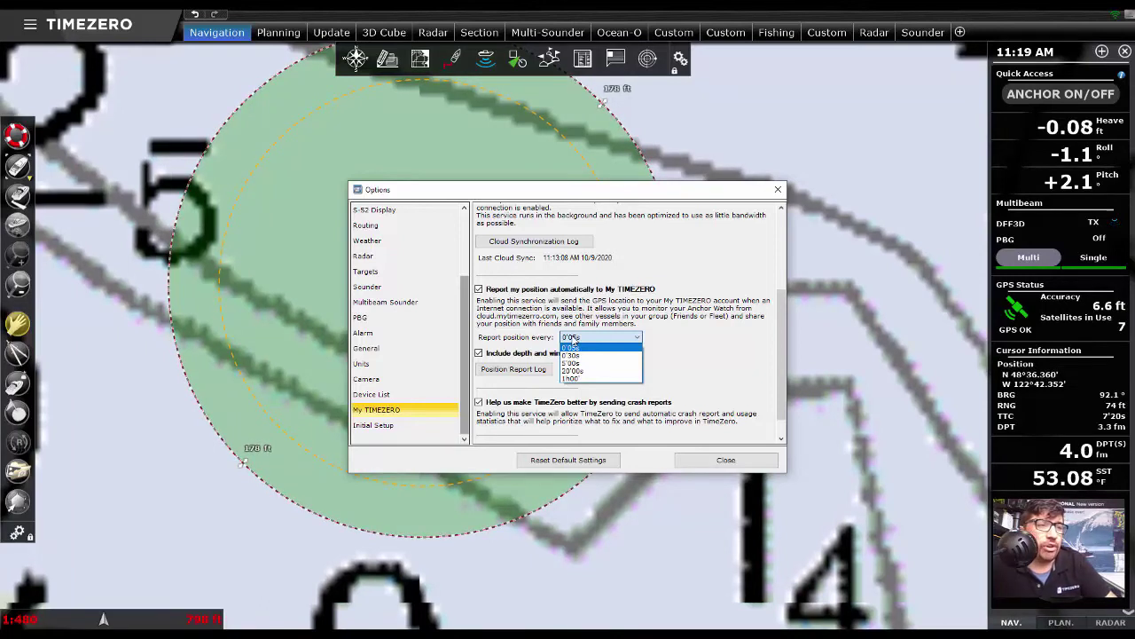
pyautogui.click(572, 345)
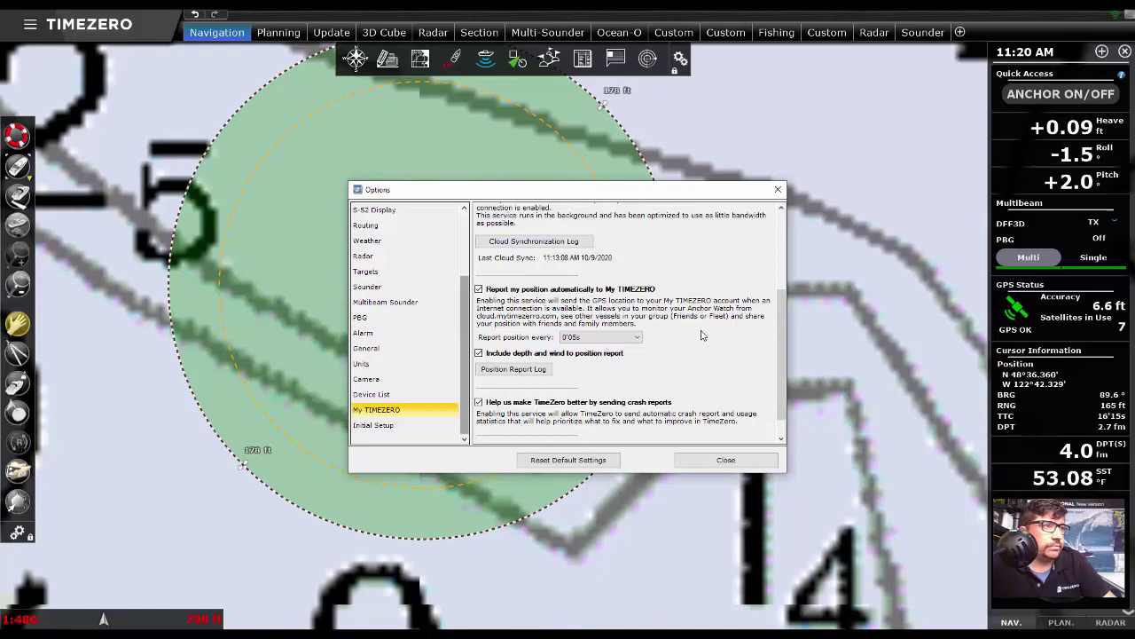
# Step: Set the Anchor Watch Alarm's Position Averaging to Off after briefly choosing 0'15s
pyautogui.click(378, 333)
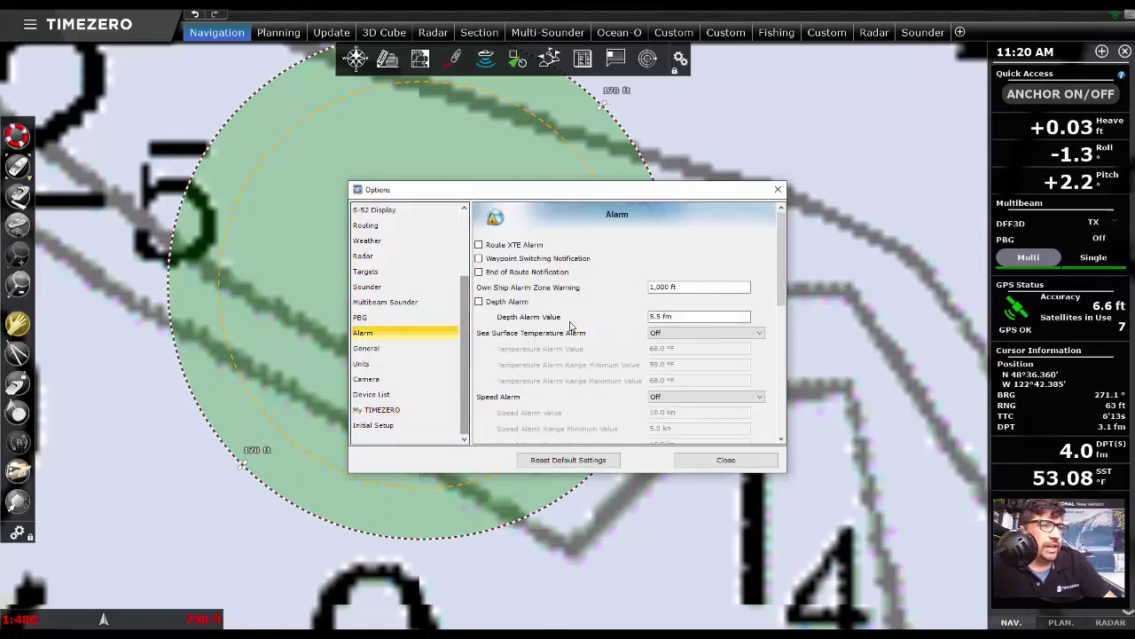
pyautogui.scroll(-5, 632, 310)
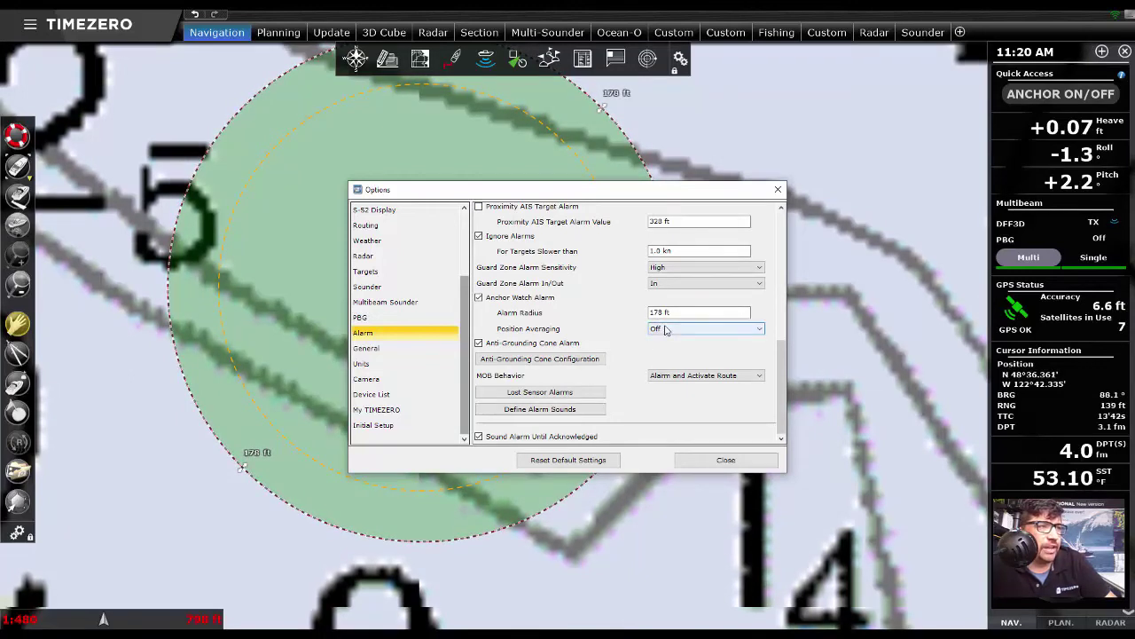
pyautogui.click(666, 329)
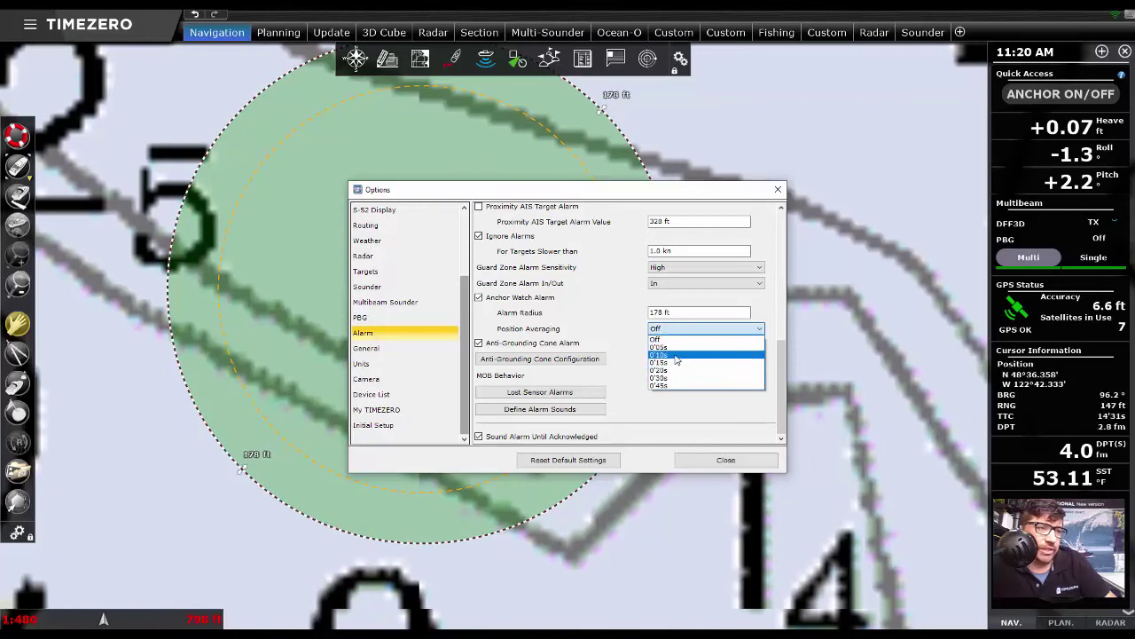
pyautogui.click(676, 362)
pyautogui.moveTo(607, 193); pyautogui.dragTo(858, 130)
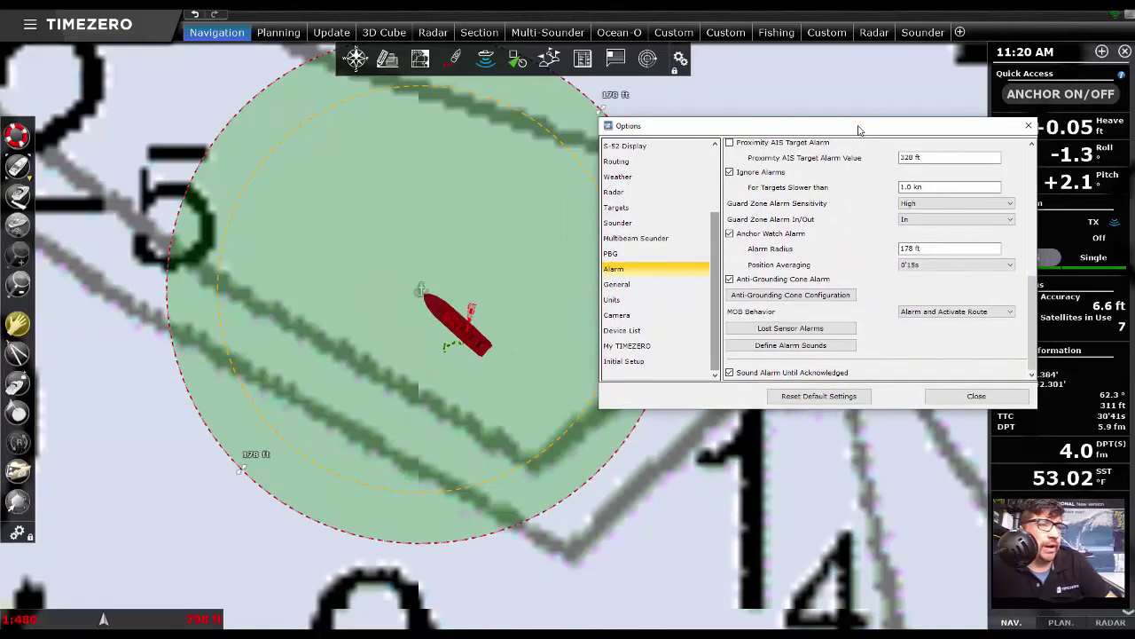
pyautogui.click(956, 266)
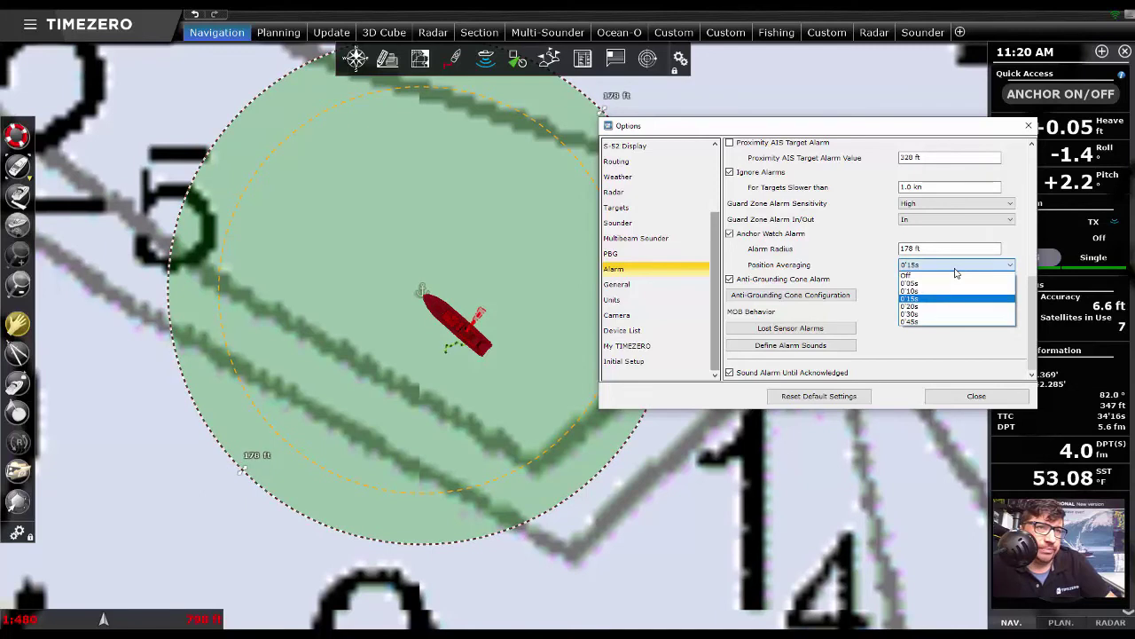
pyautogui.click(957, 280)
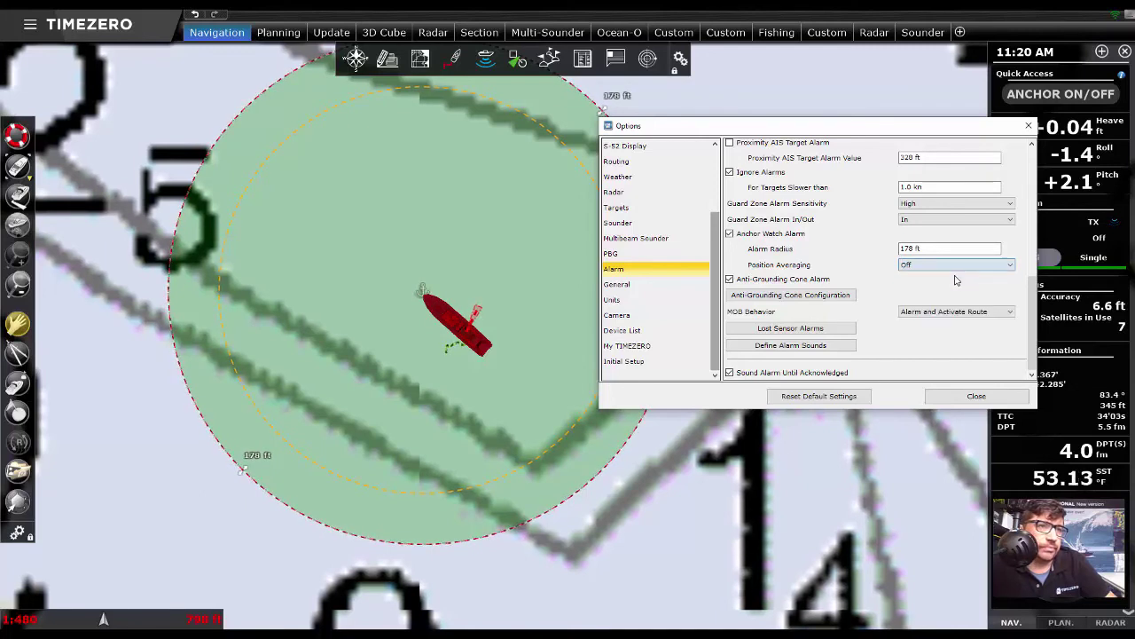
# Step: Close Options and toggle ANCHOR ON/OFF to remove and re-drop the anchor watch at the boat
pyautogui.click(958, 396)
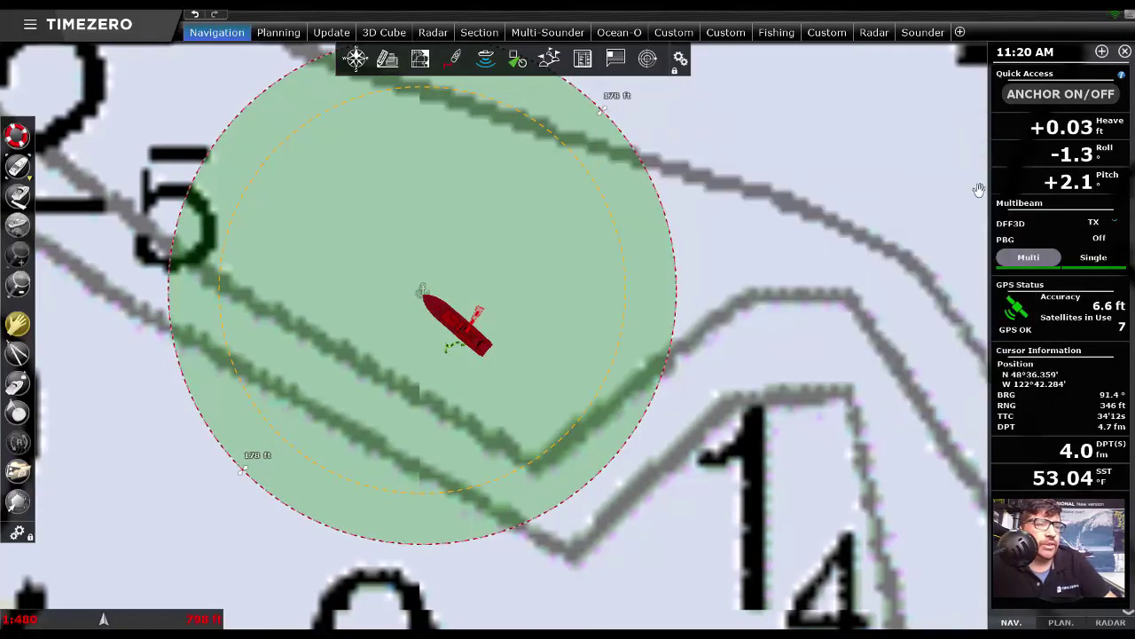
pyautogui.click(1045, 98)
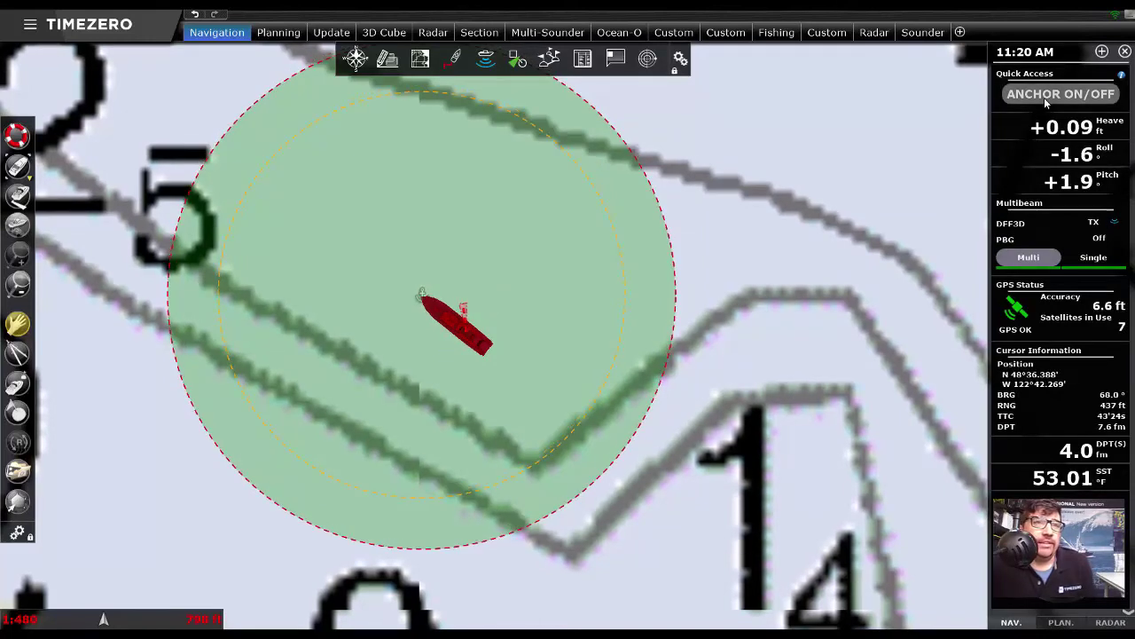
pyautogui.click(1044, 97)
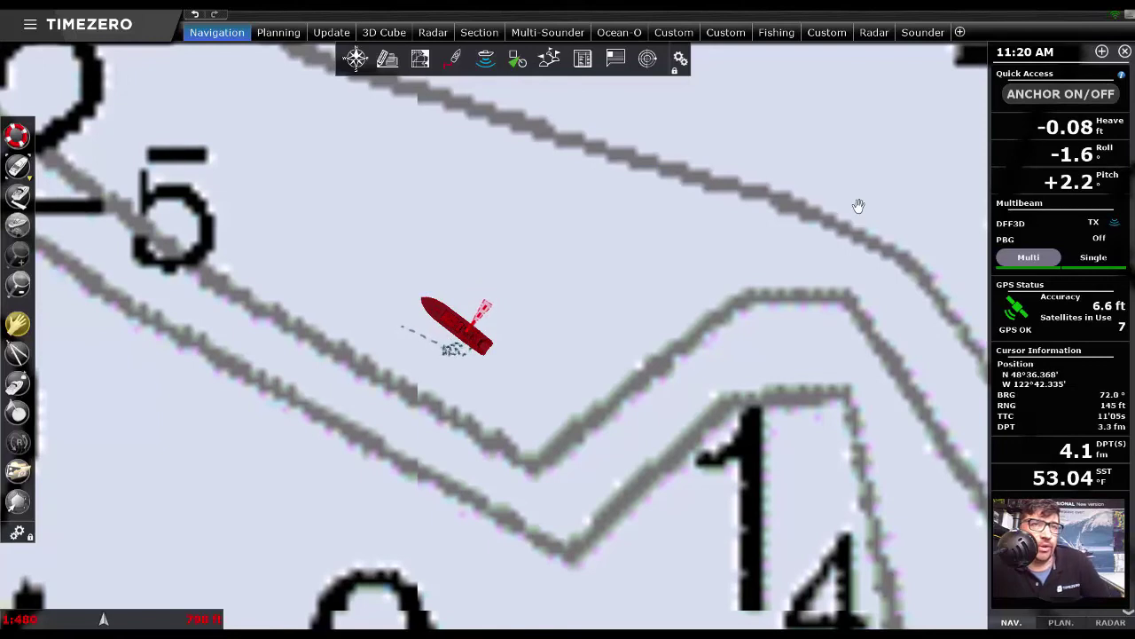
pyautogui.click(1082, 98)
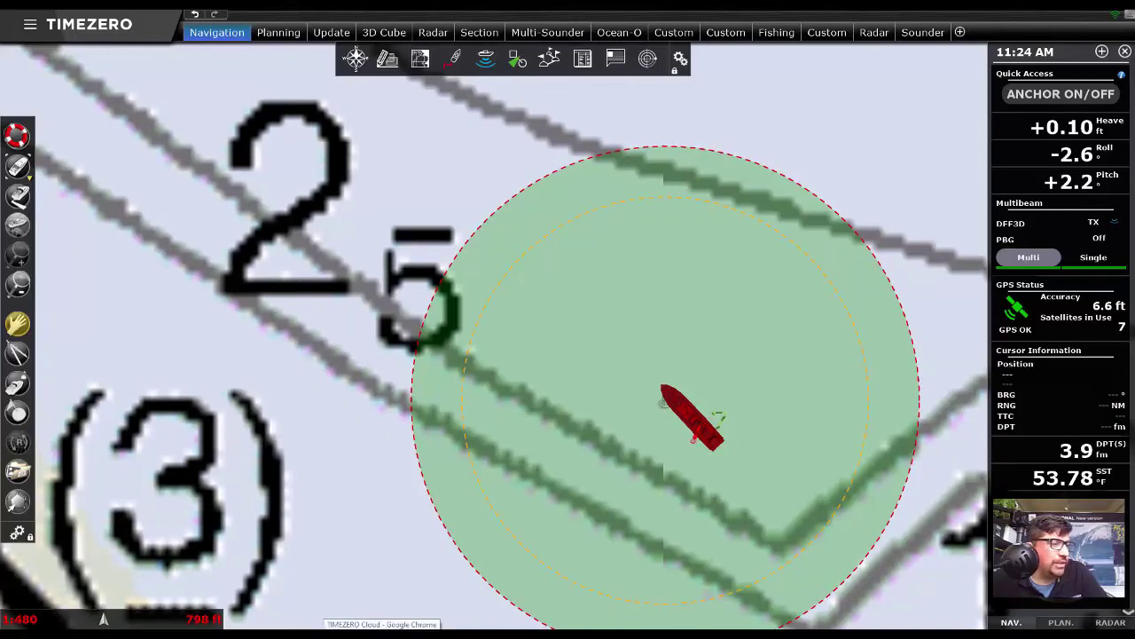
# Step: Switch to TimeZero Cloud in Chrome to see Anchor Watch: Safe, 32.3 ft of 178.1 ft
pyautogui.click(382, 631)
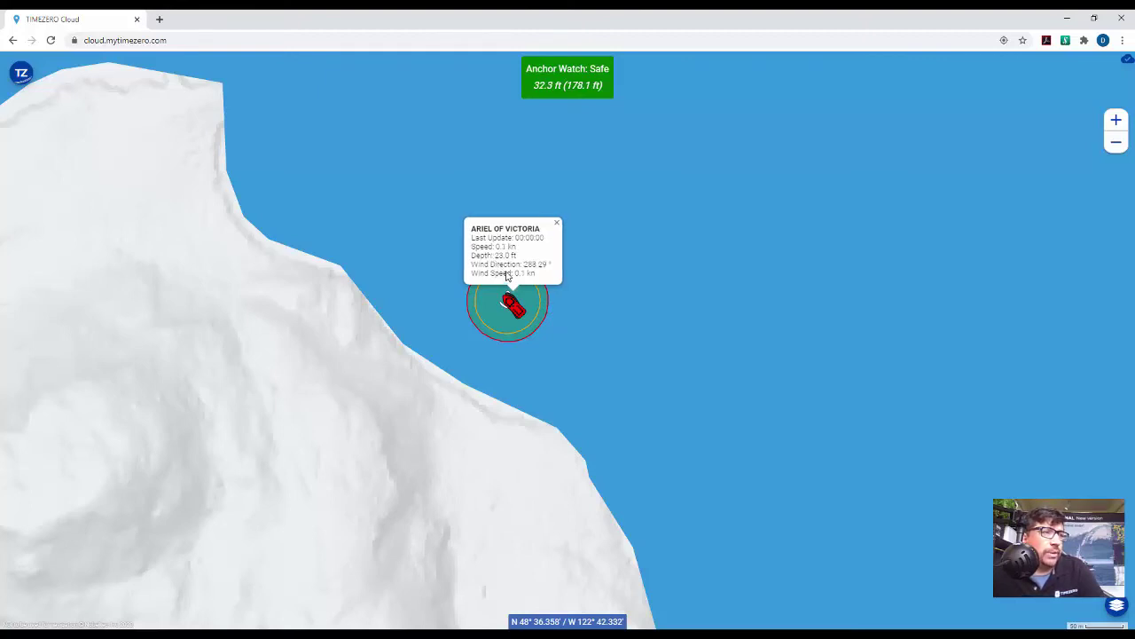
# Step: Dismiss the mark/route creation menu and the vessel info popup on the cloud chart
pyautogui.rightClick(437, 280)
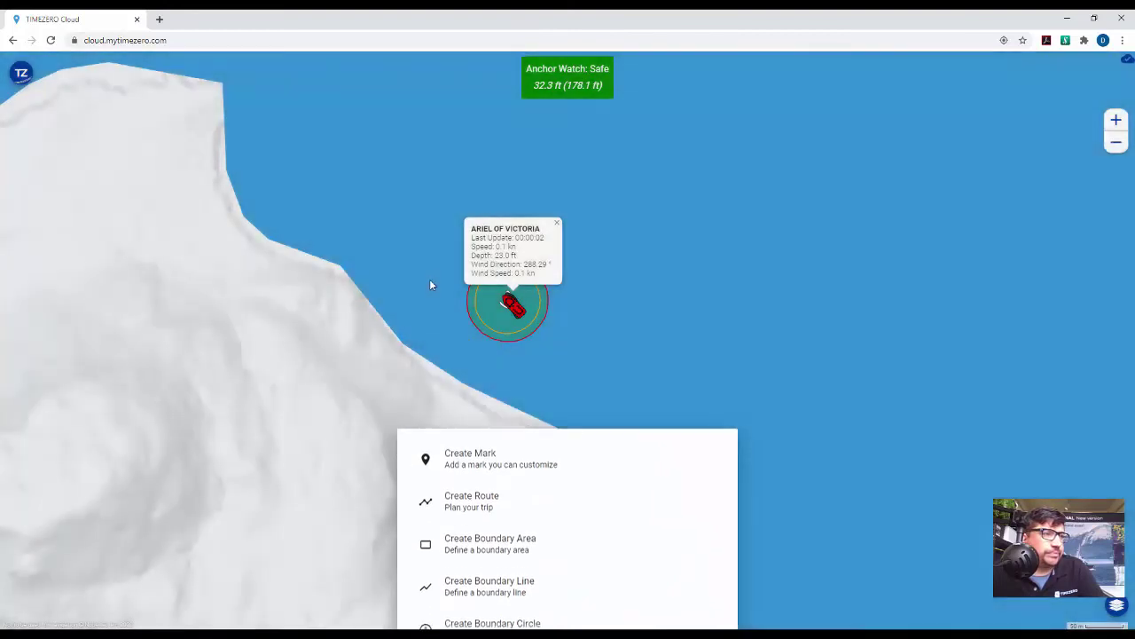
pyautogui.click(430, 285)
pyautogui.click(556, 221)
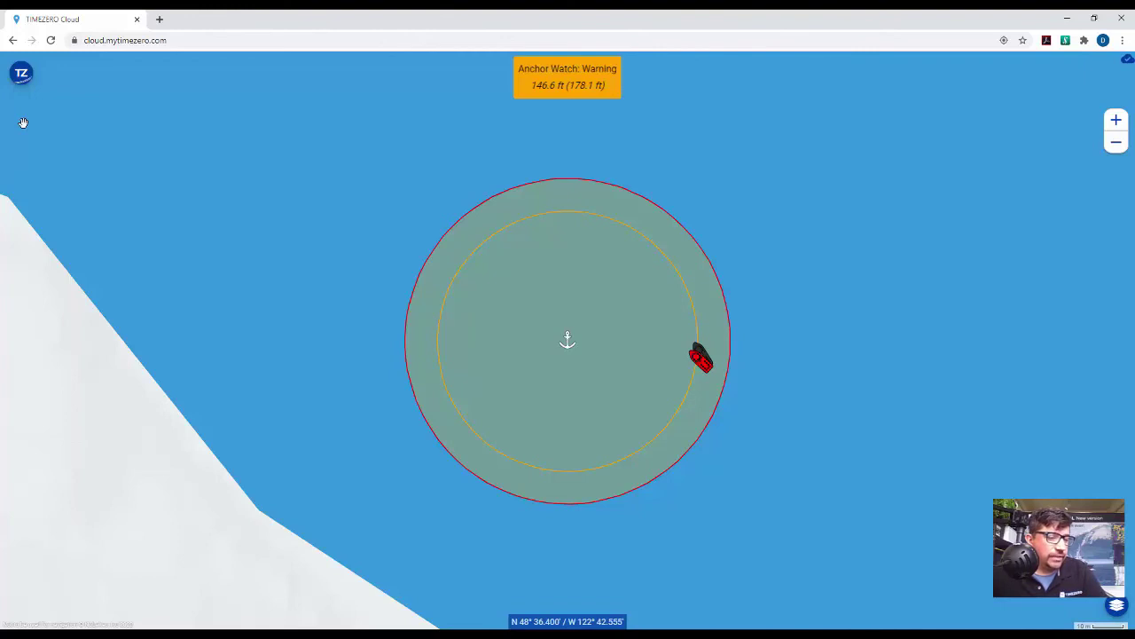
# Step: Go to userguide.mytimezero.com and open the Professional user guide
pyautogui.click(195, 43)
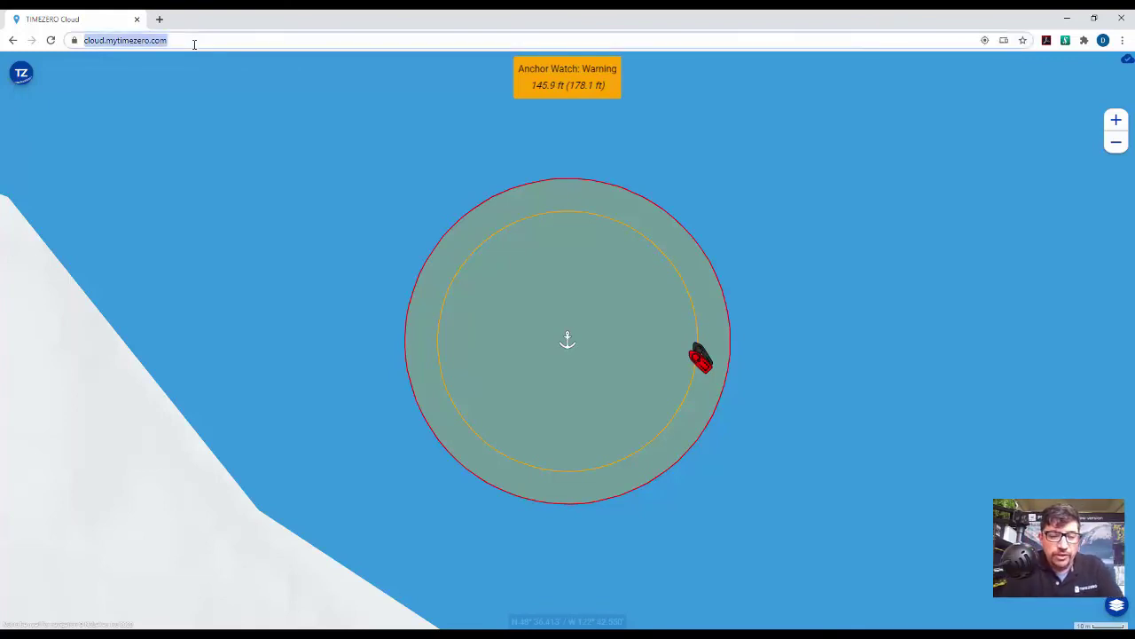
pyautogui.write('userguide')
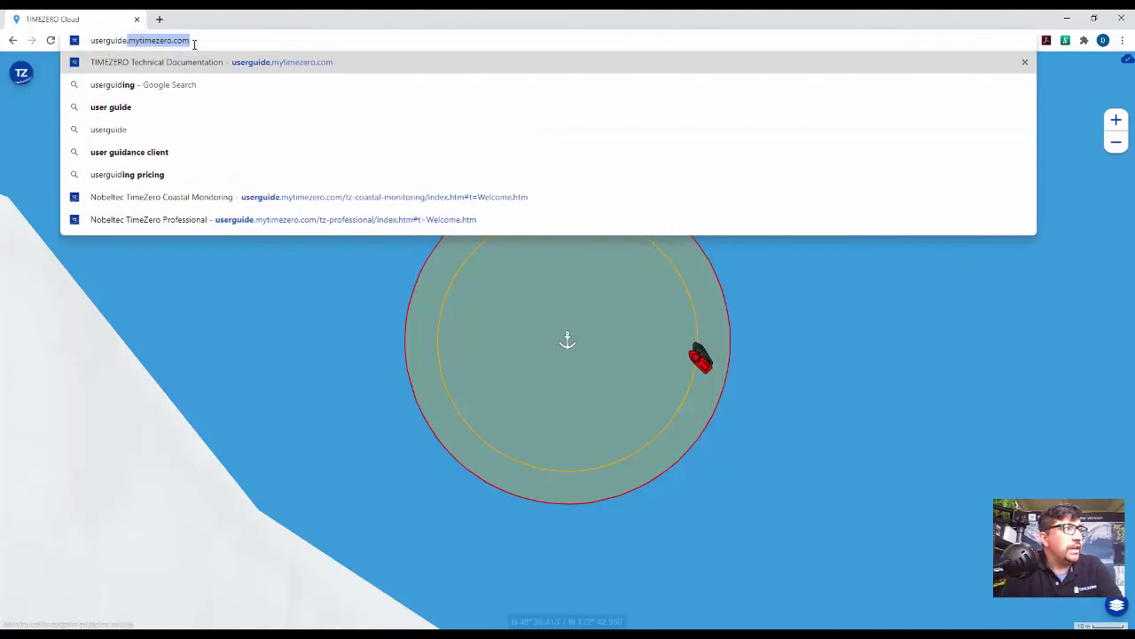
pyautogui.press('Return')
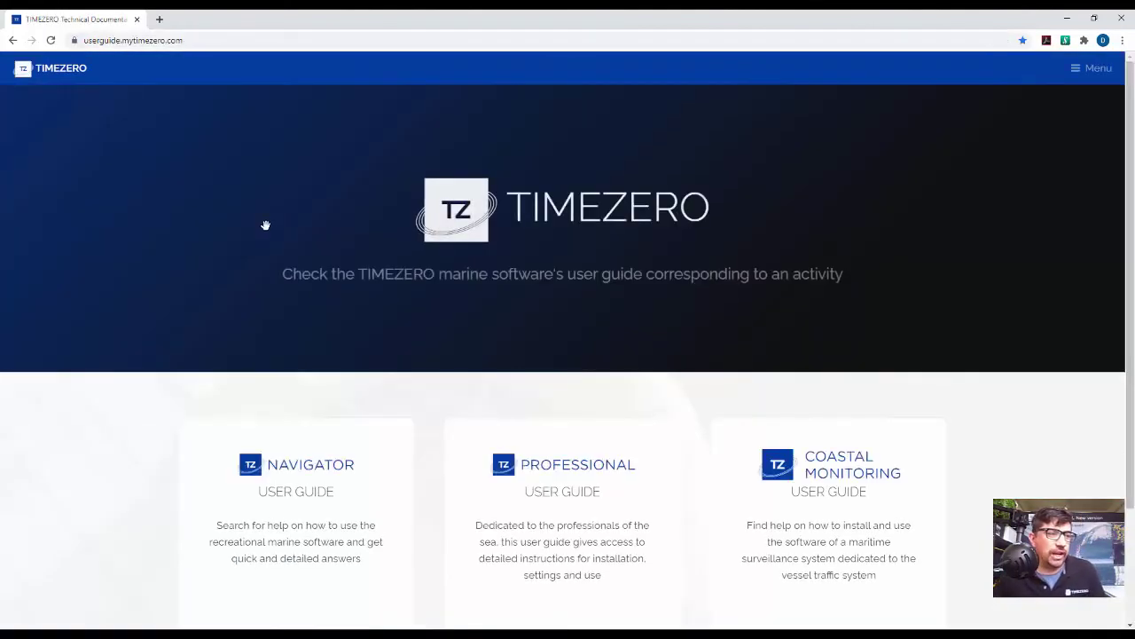
pyautogui.click(583, 467)
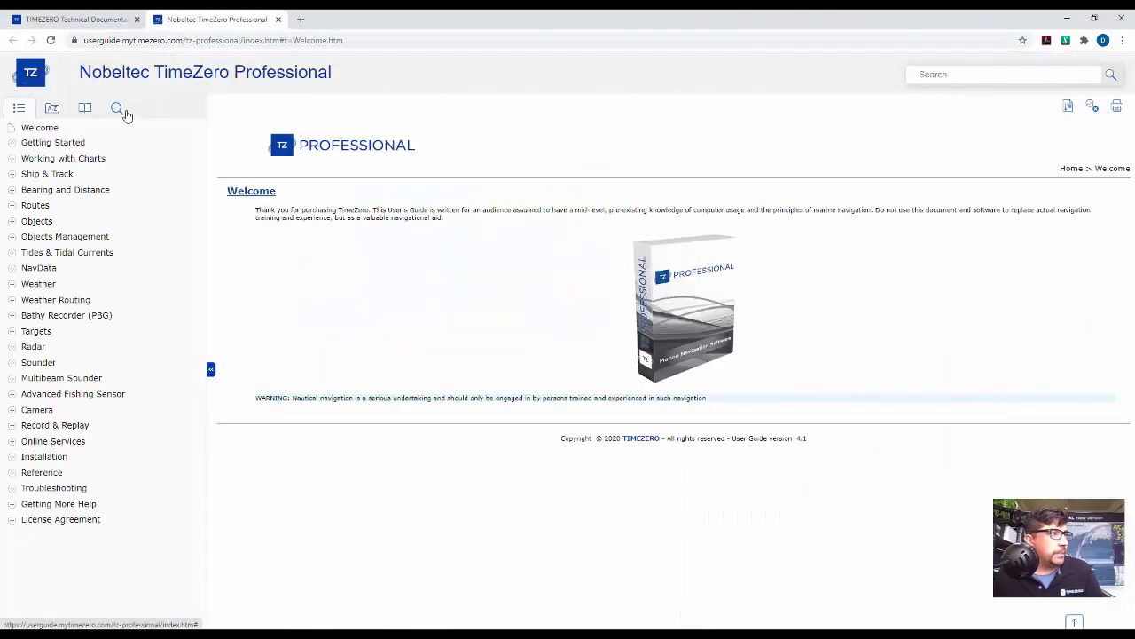
# Step: Search the guide for 'anch' and read through the Anchor Alarm result page
pyautogui.click(118, 109)
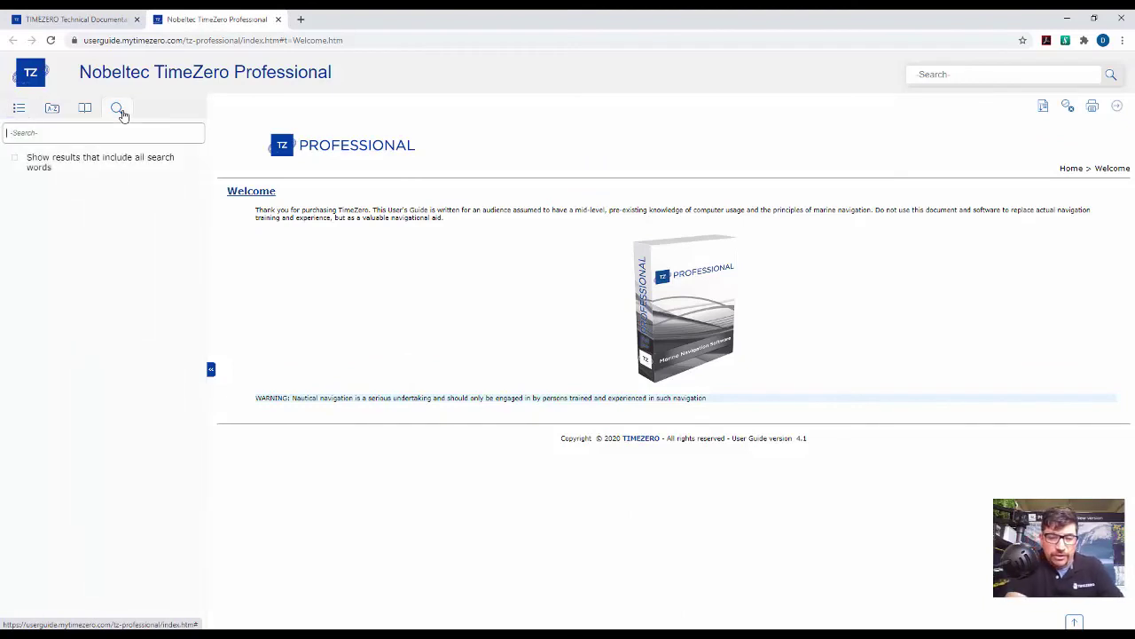
pyautogui.write('anch')
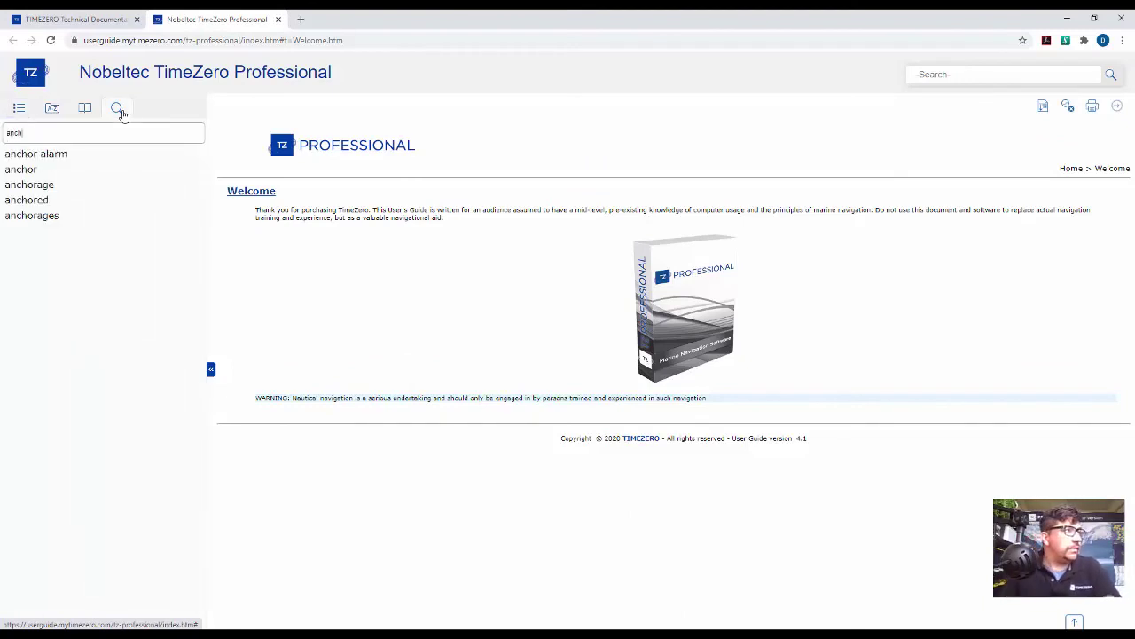
pyautogui.click(66, 158)
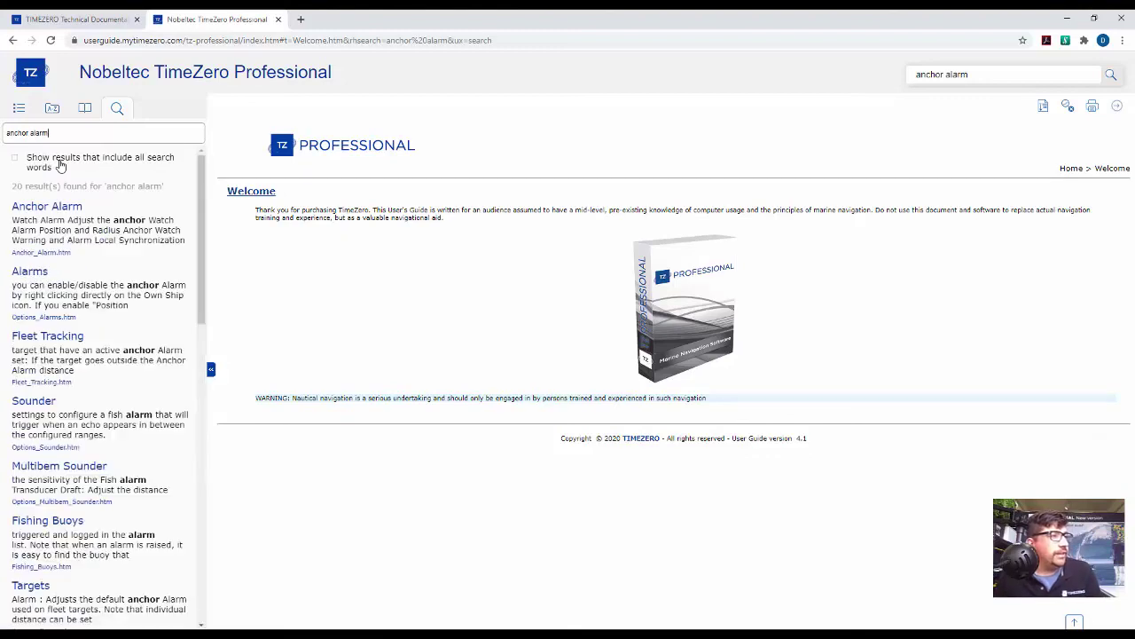
pyautogui.click(77, 211)
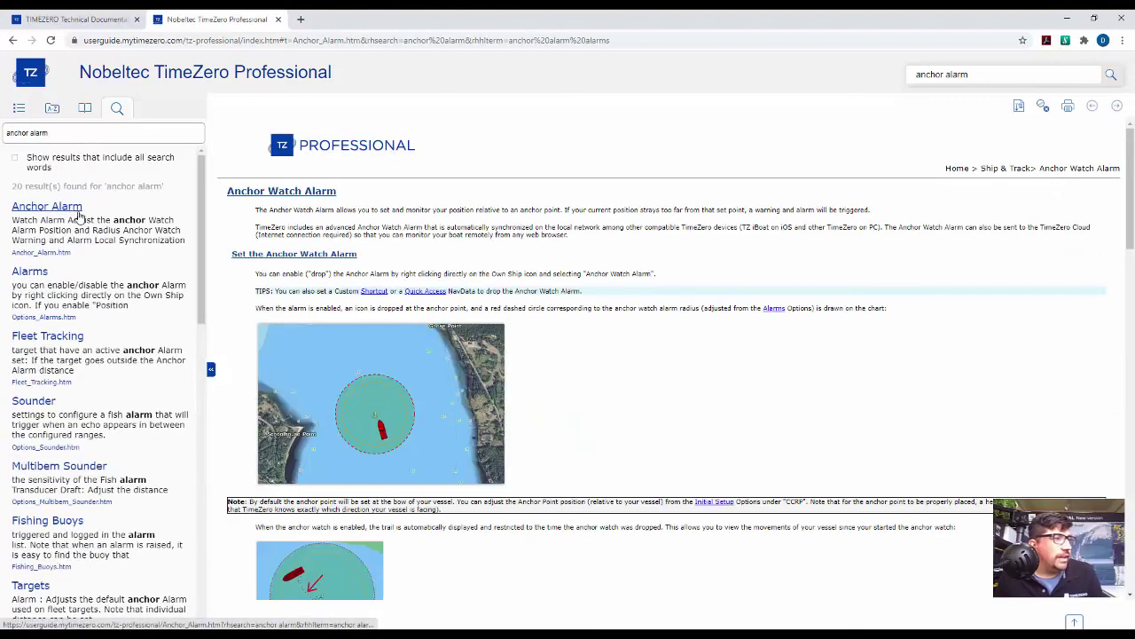
pyautogui.scroll(-2, 461, 287)
pyautogui.scroll(-5, 617, 280)
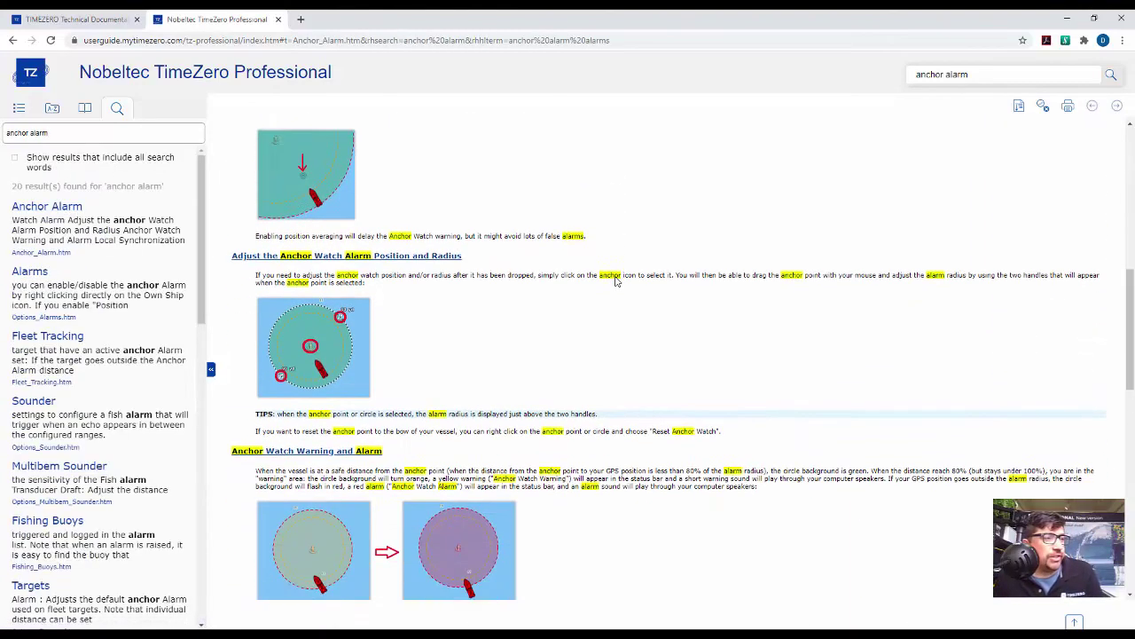
pyautogui.scroll(-8, 617, 281)
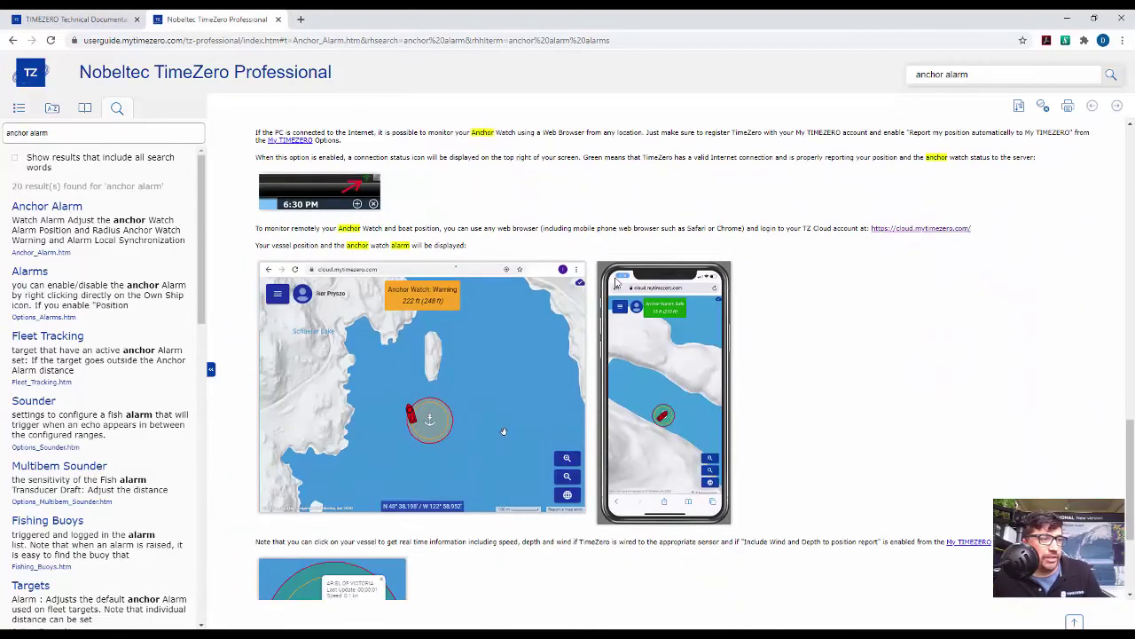
pyautogui.scroll(-3, 616, 281)
pyautogui.scroll(7, 612, 280)
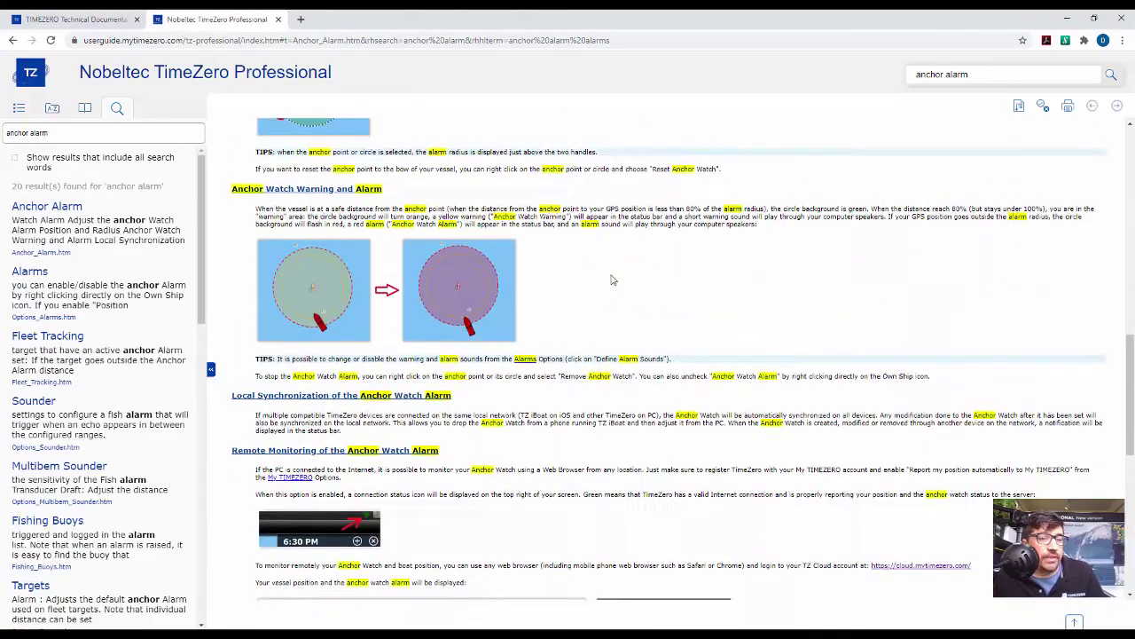
pyautogui.scroll(6, 612, 280)
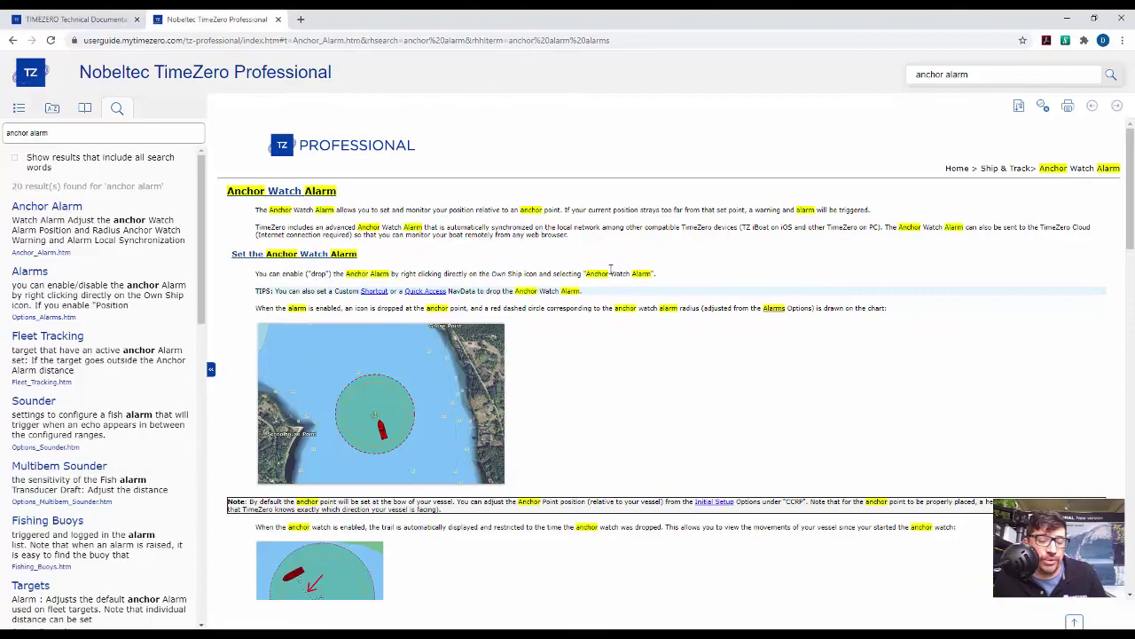